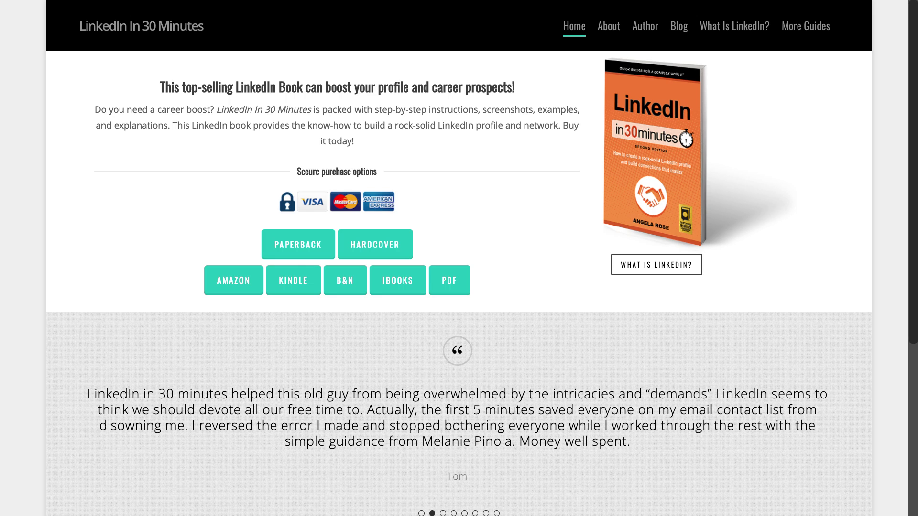
# Step: Switch from the LinkedIn In 30 Minutes book site to the LinkedIn notifications window
pyautogui.press('super+Tab')
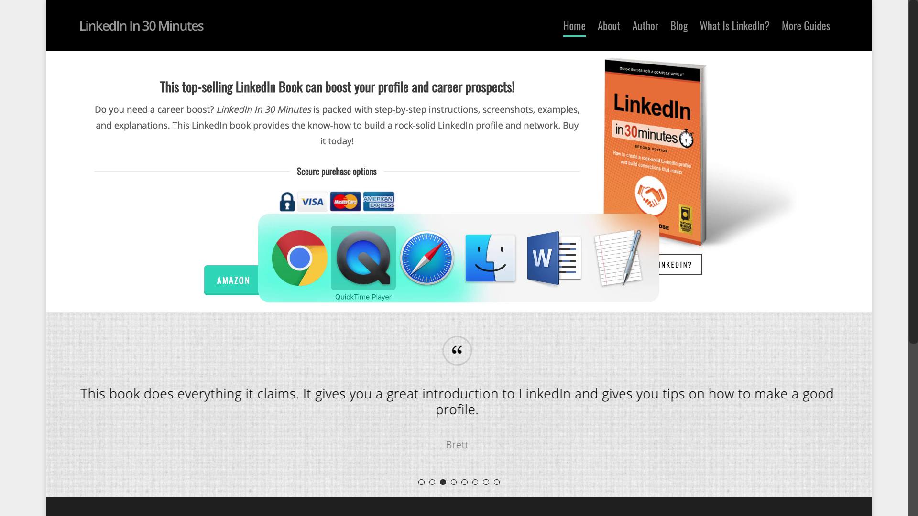
pyautogui.press('super+Tab')
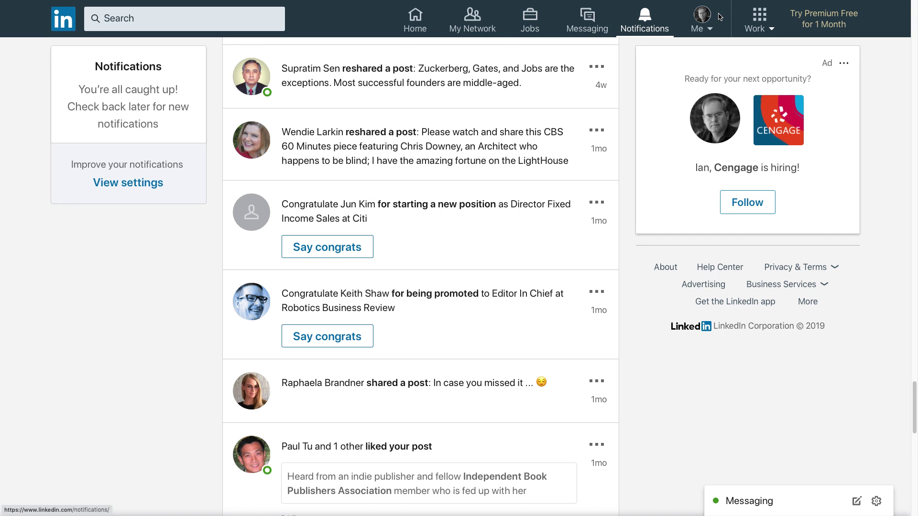
# Step: Open Ian Lamont's own LinkedIn profile from the Me menu
pyautogui.click(704, 17)
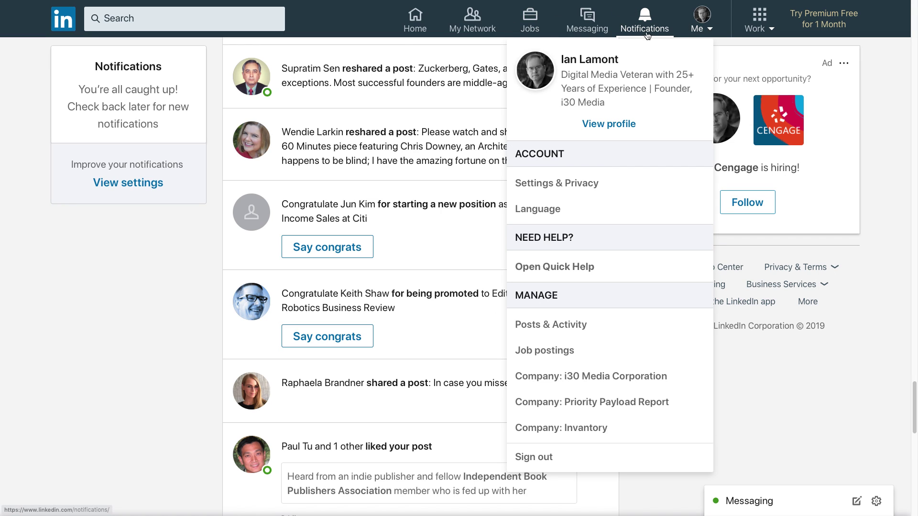
pyautogui.click(606, 122)
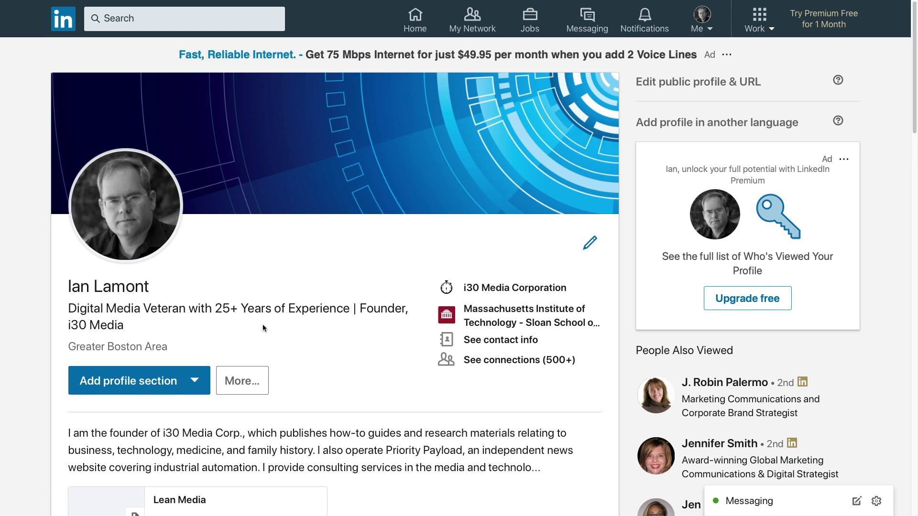
pyautogui.scroll(-1, 263, 328)
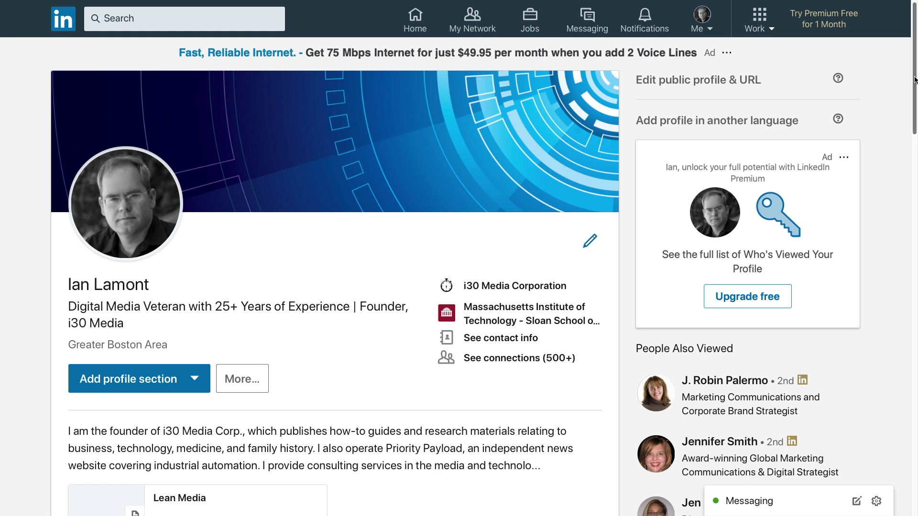
pyautogui.moveTo(915, 81); pyautogui.dragTo(916, 219)
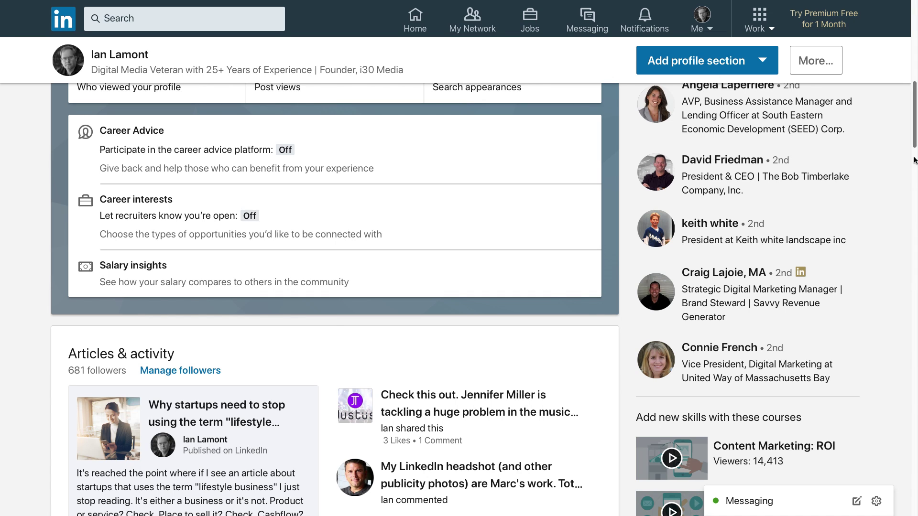
pyautogui.scroll(-2, 915, 166)
pyautogui.moveTo(915, 166); pyautogui.dragTo(915, 225)
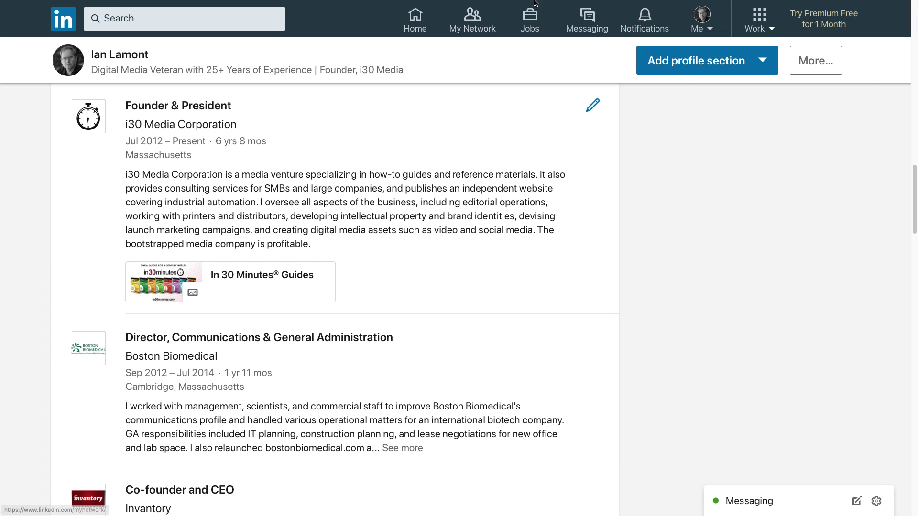
# Step: Open the Me account menu to reach Settings & Privacy
pyautogui.click(712, 28)
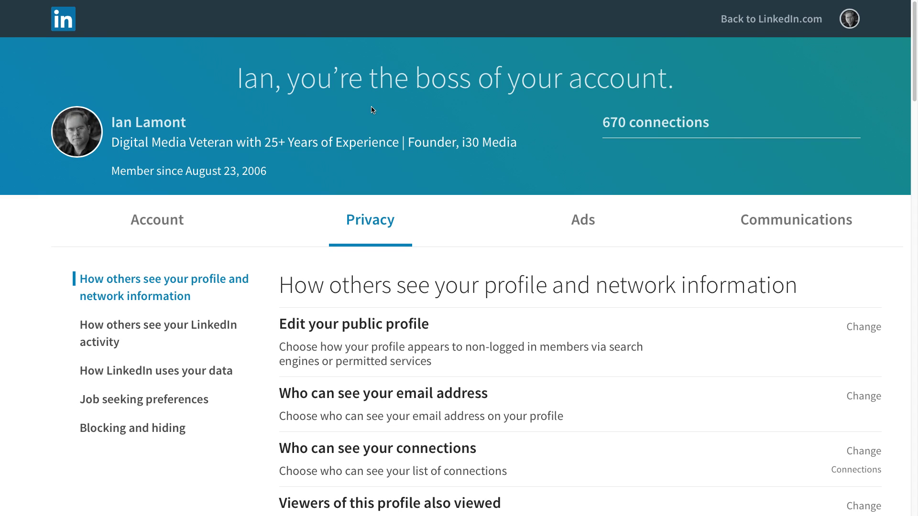
pyautogui.scroll(-1, 372, 110)
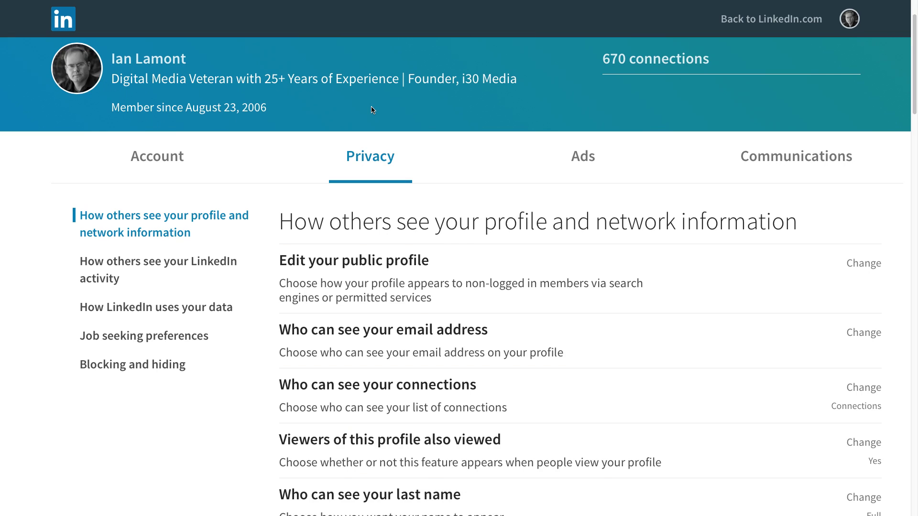
pyautogui.scroll(-1, 372, 110)
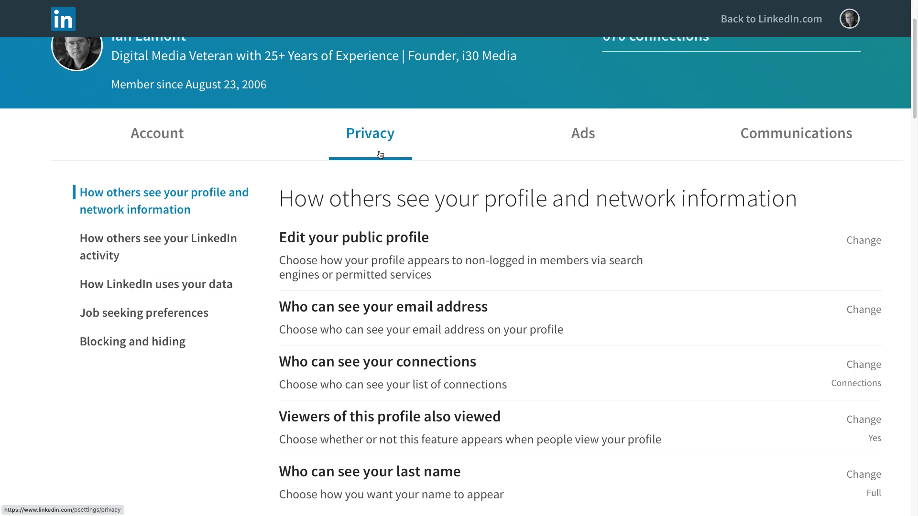
# Step: Jump to the 'How others see your LinkedIn activity' privacy section
pyautogui.click(186, 243)
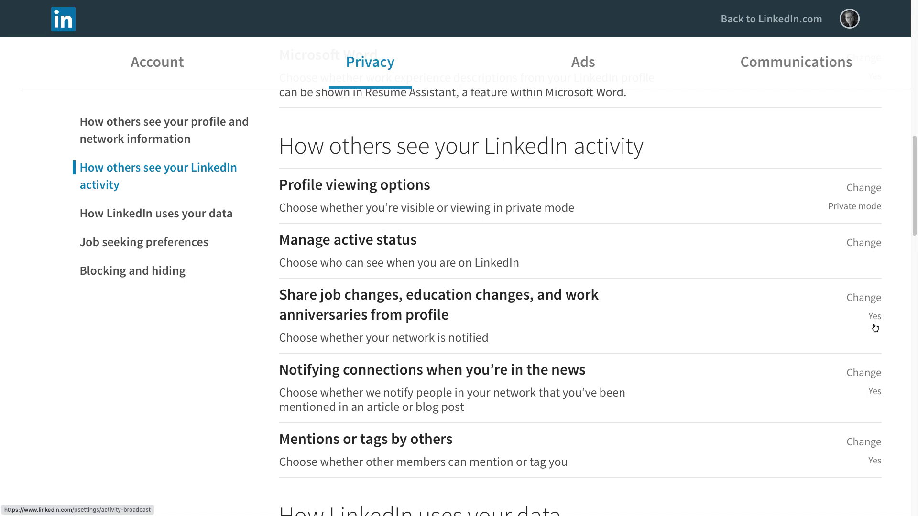
# Step: Set sharing of profile job changes to No, then return to the LinkedIn home feed
pyautogui.click(858, 300)
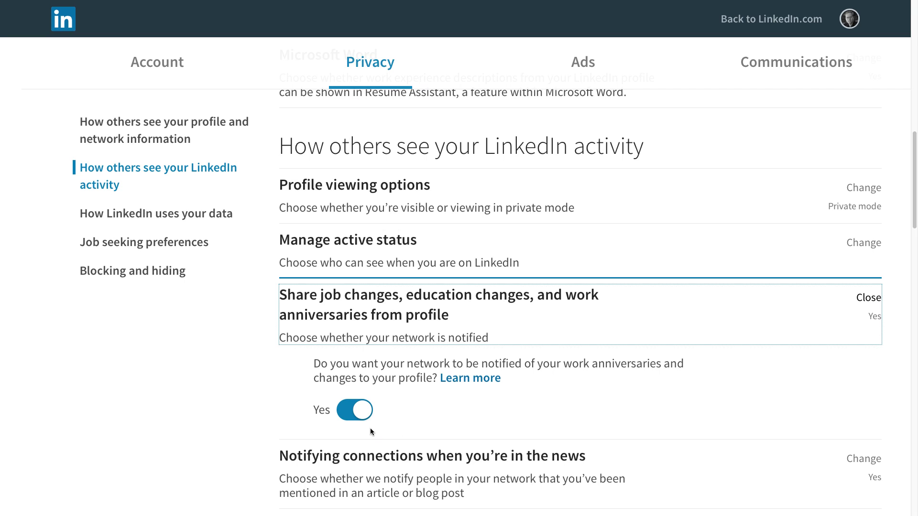
pyautogui.click(346, 414)
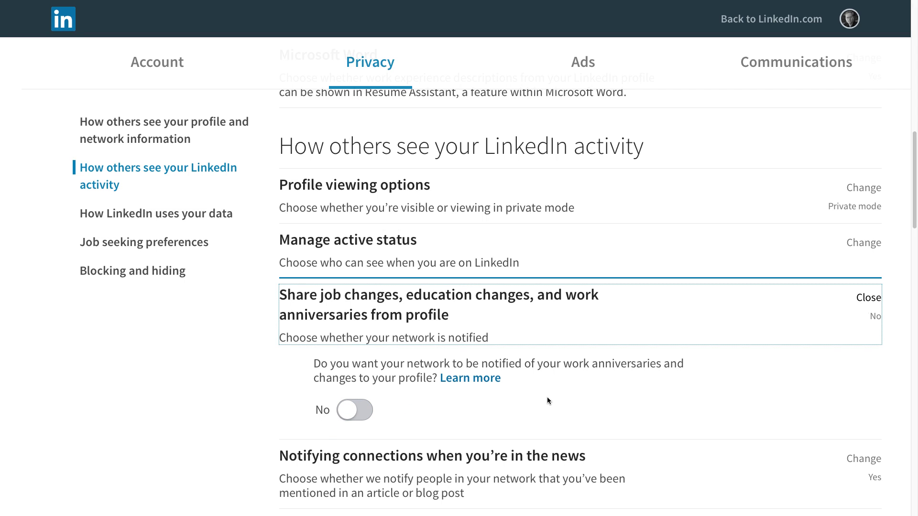
pyautogui.click(759, 22)
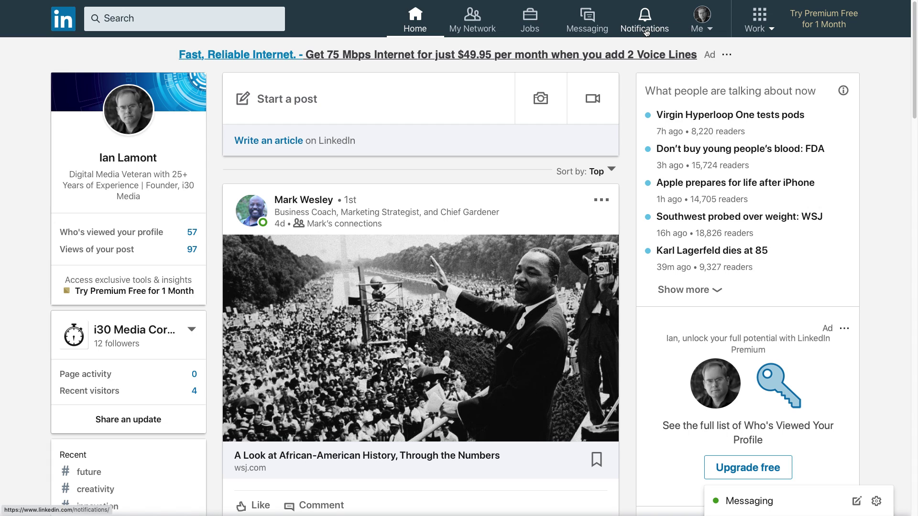
# Step: Switch back to the LinkedIn In 30 Minutes book site in Google Chrome
pyautogui.press('super+Tab')
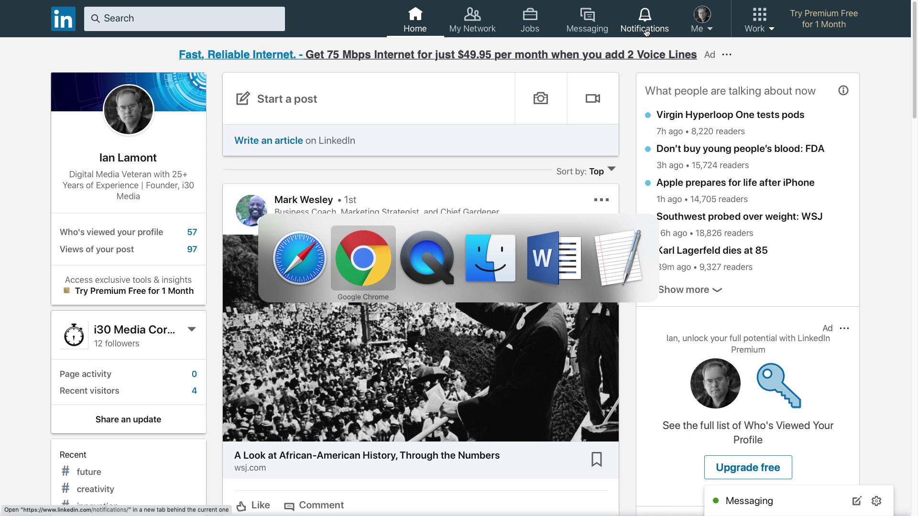